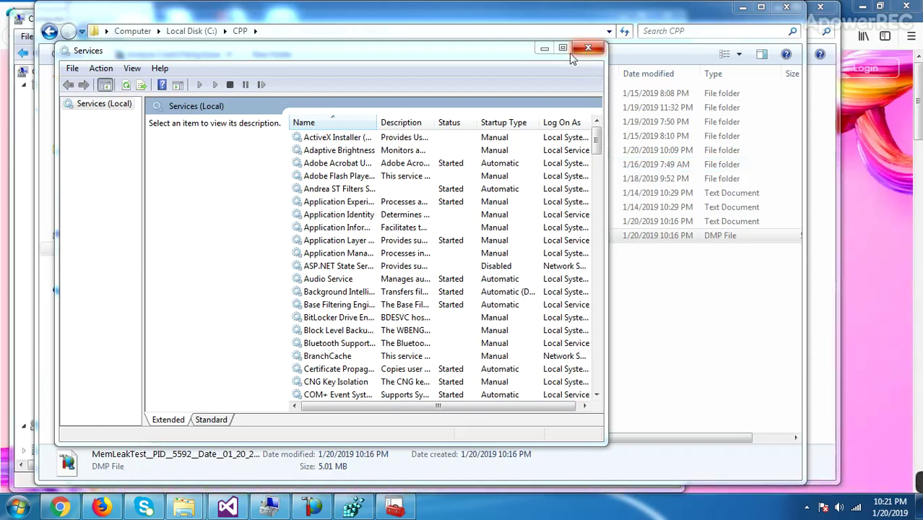
# - Relaunch the Services console from the Run prompt
pyautogui.press('super+r')
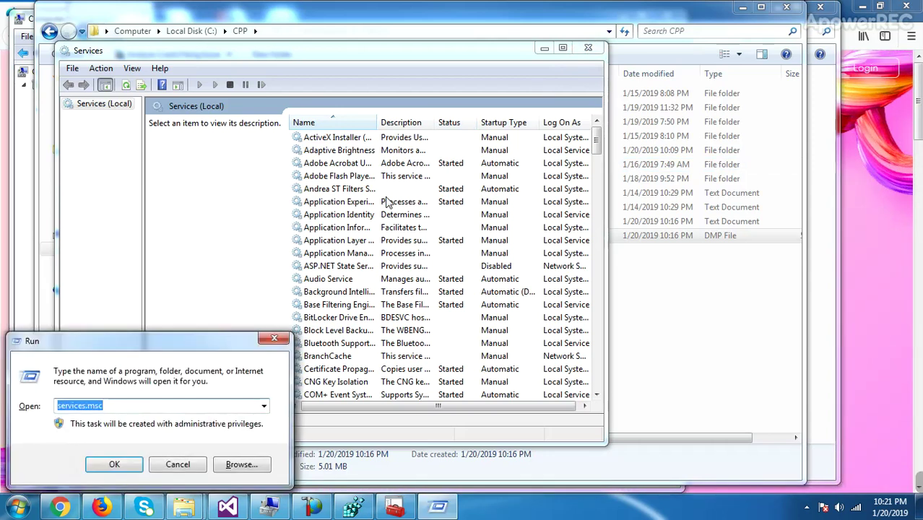
pyautogui.click(588, 48)
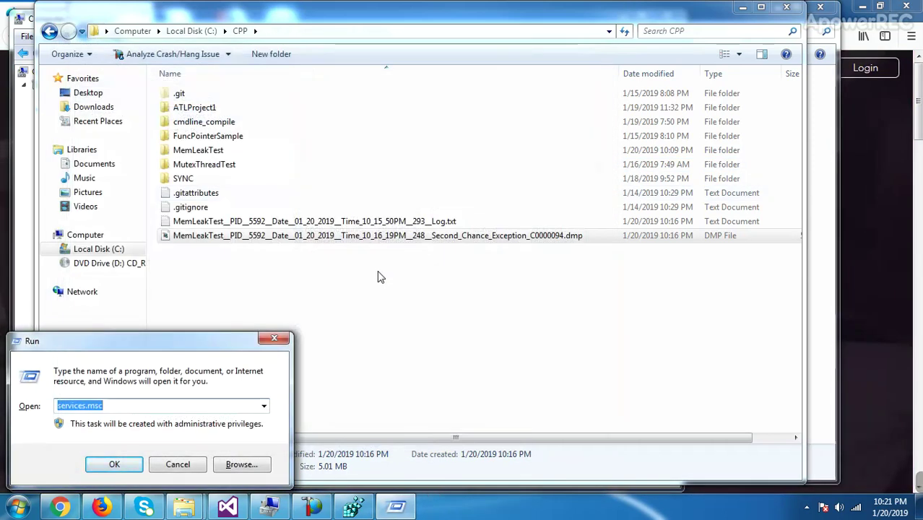
pyautogui.press('Return')
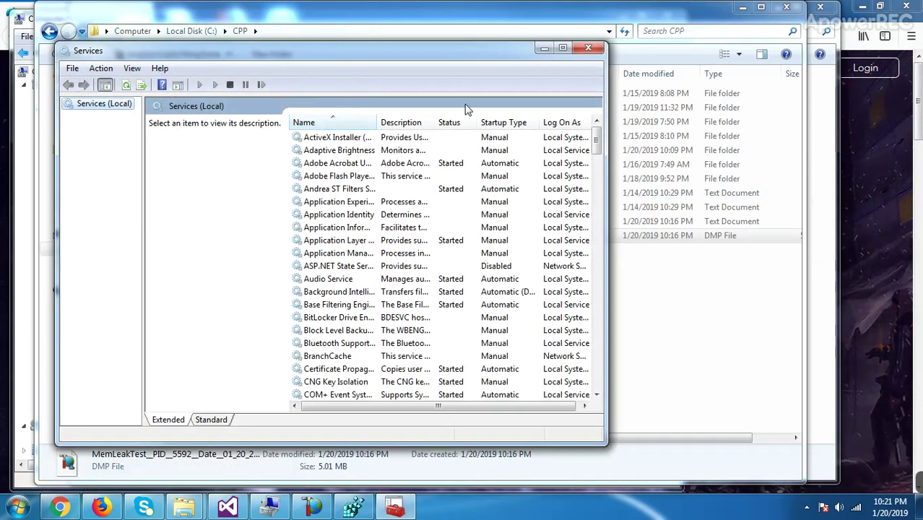
# - Locate Windows Error Reporting Service, widen the Name column, maximize the window and start the service
pyautogui.click(345, 240)
pyautogui.write('windows audio')
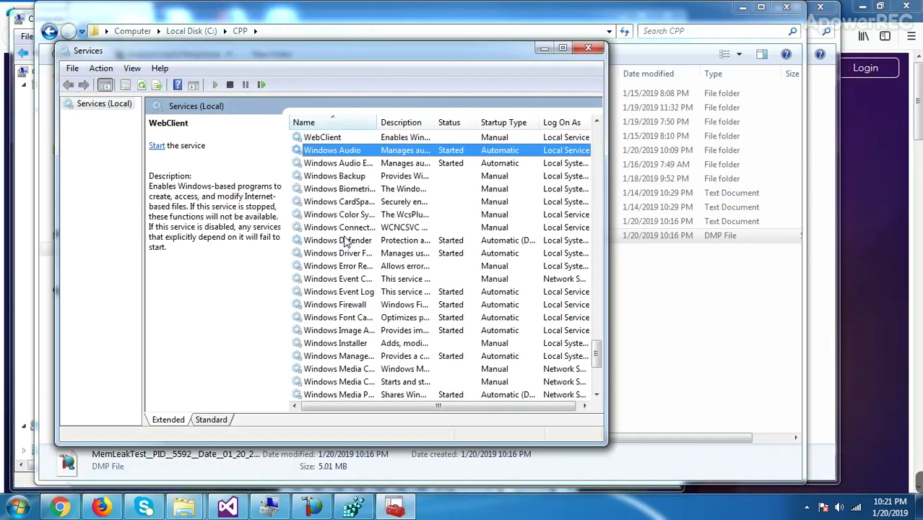
pyautogui.press('Down')
pyautogui.press('Down')
pyautogui.press('Down')
pyautogui.press('Down')
pyautogui.press('Down')
pyautogui.press('Down')
pyautogui.press('Down')
pyautogui.press('Down')
pyautogui.press('Down')
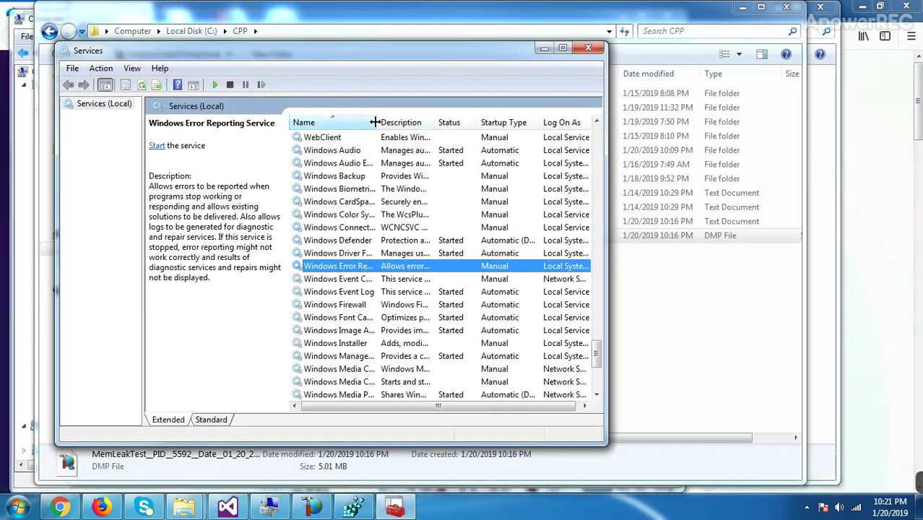
pyautogui.moveTo(377, 122); pyautogui.dragTo(437, 122)
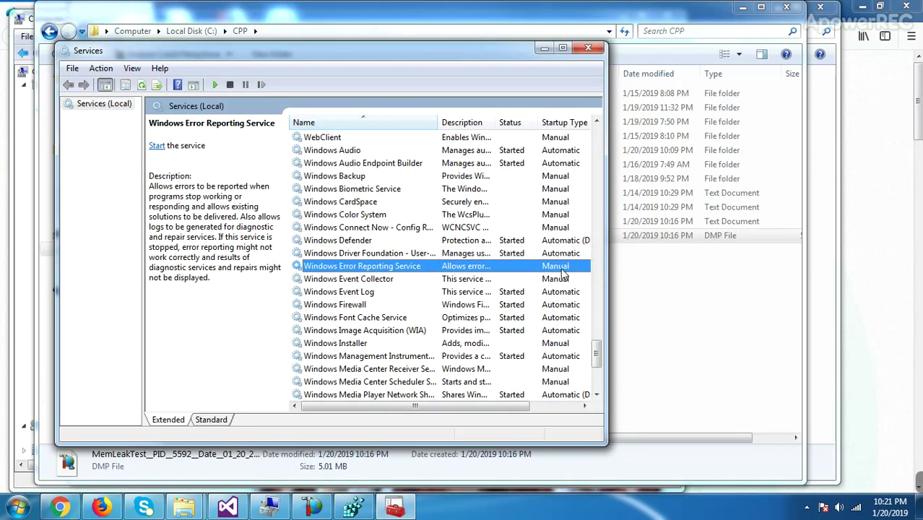
pyautogui.click(566, 47)
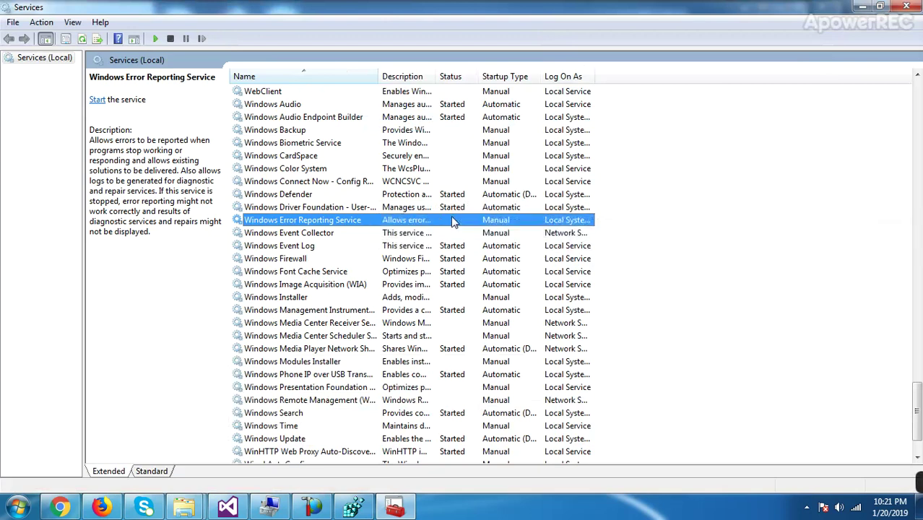
pyautogui.rightClick(347, 222)
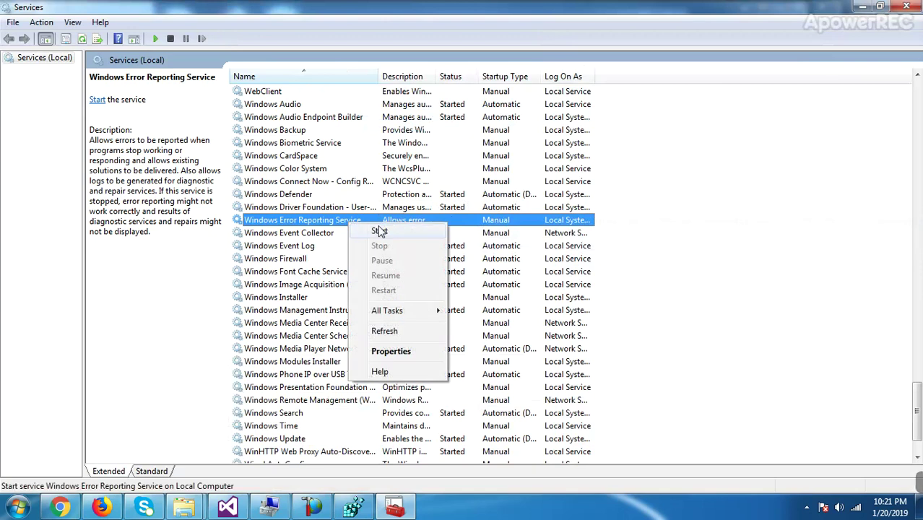
pyautogui.click(379, 232)
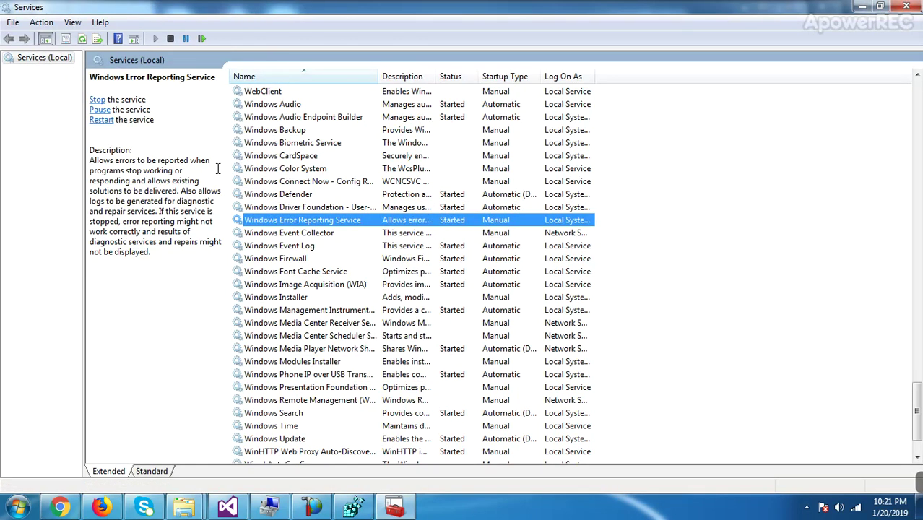
# - Minimize Services and restart Registry Editor via regedit, maximized with the key tree scrolled to the top
pyautogui.click(858, 8)
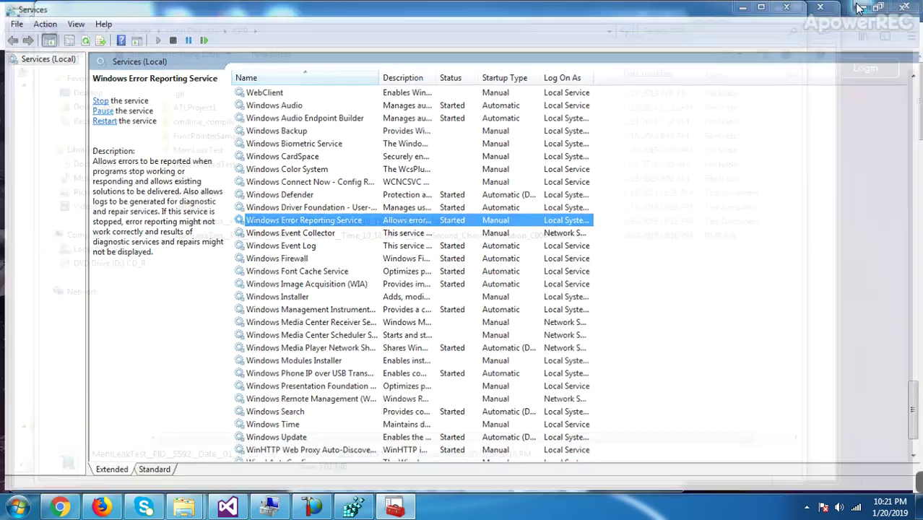
pyautogui.click(353, 508)
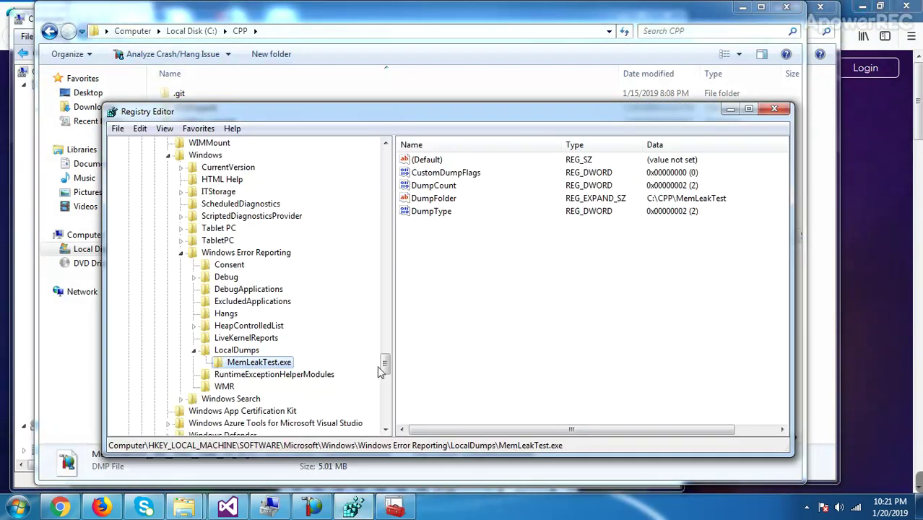
pyautogui.click(773, 110)
pyautogui.press('super+r')
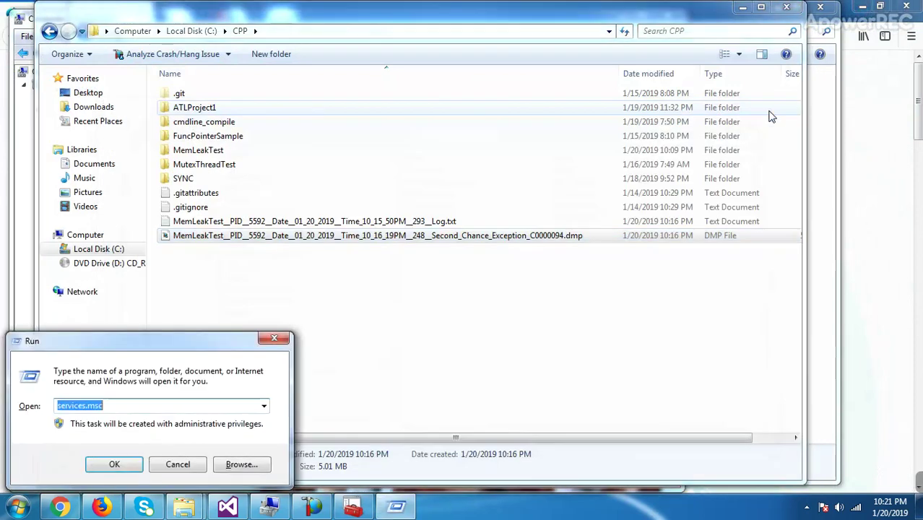
pyautogui.write('regedit')
pyautogui.press('Return')
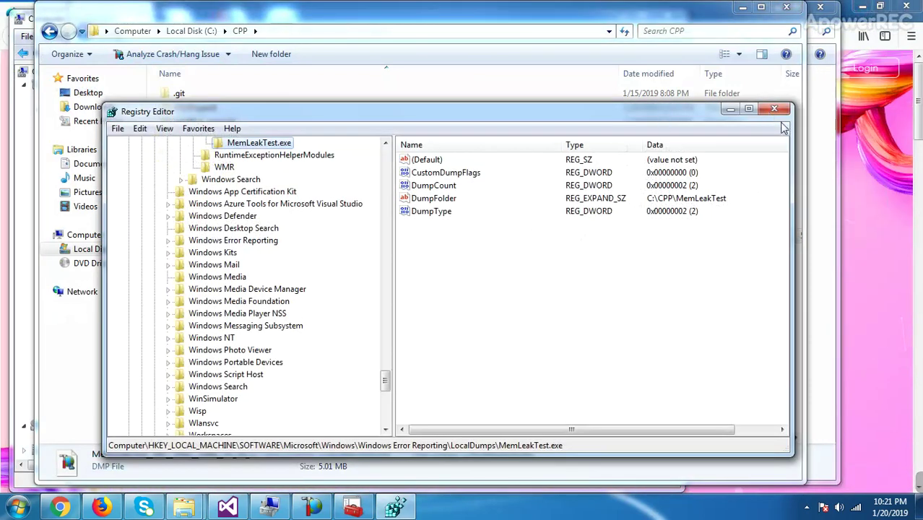
pyautogui.click(749, 110)
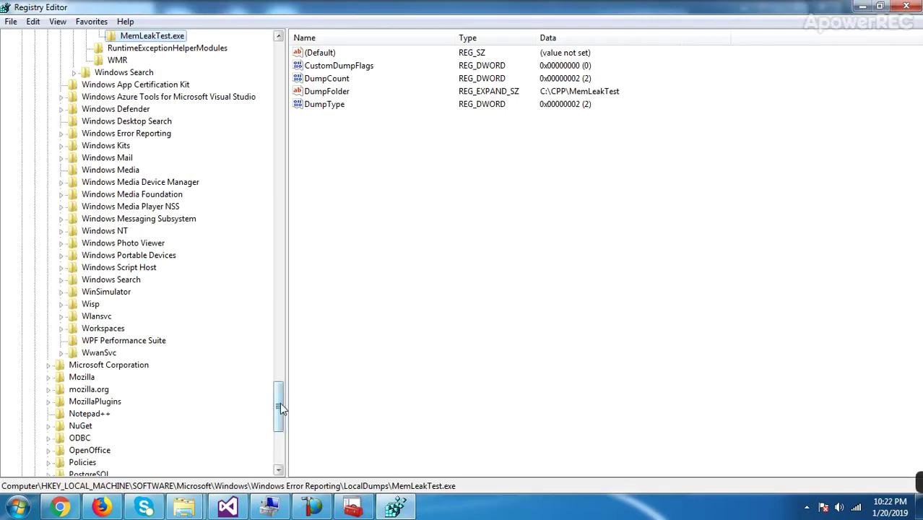
pyautogui.moveTo(279, 402); pyautogui.dragTo(281, 68)
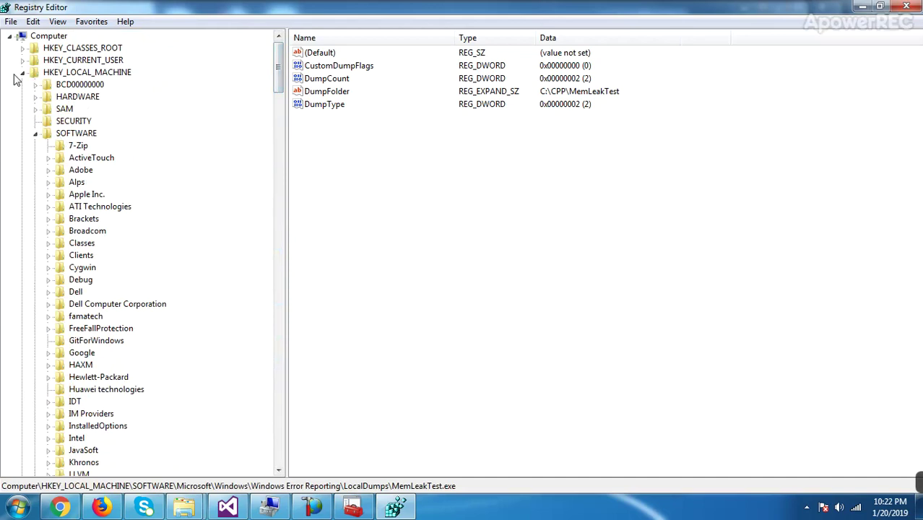
# - Browse HKEY_LOCAL_MACHINE\SOFTWARE and expand the Microsoft key
pyautogui.click(22, 73)
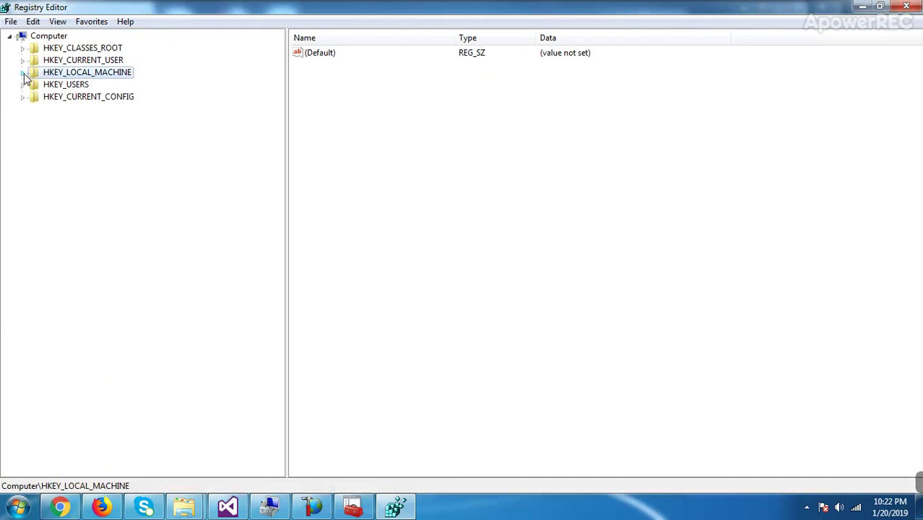
pyautogui.click(22, 73)
pyautogui.click(67, 98)
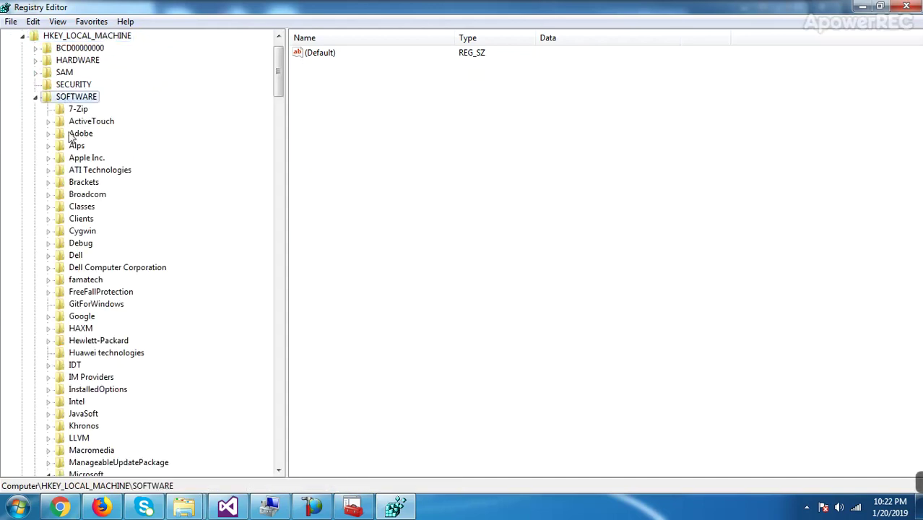
pyautogui.click(76, 146)
pyautogui.click(79, 154)
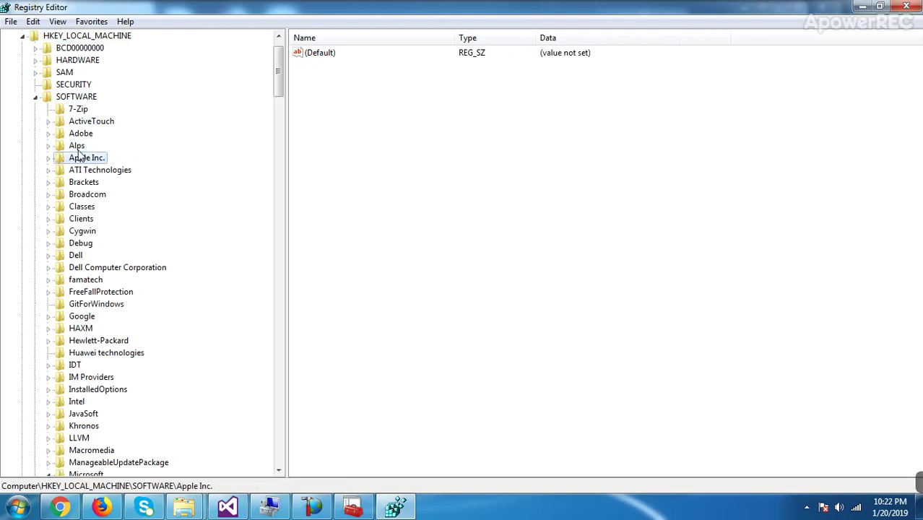
pyautogui.press('Down')
pyautogui.write('mi')
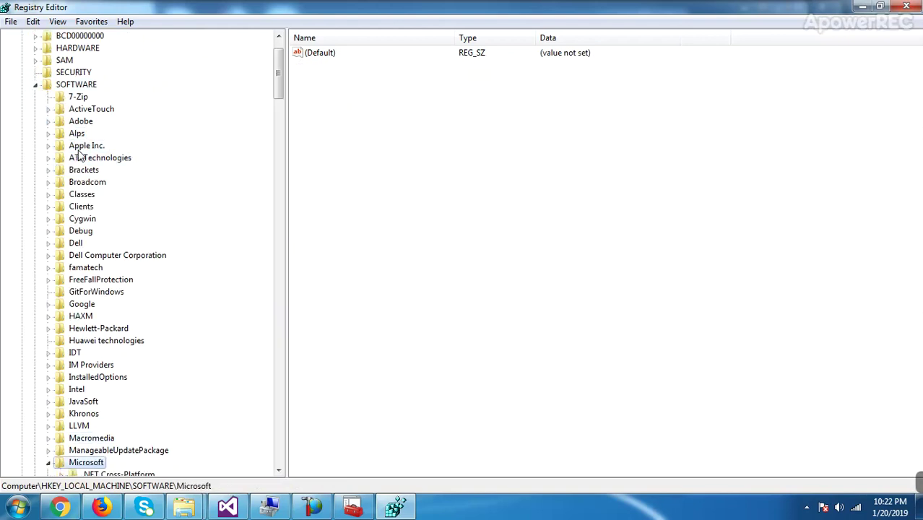
pyautogui.press('Right')
pyautogui.press('Down')
pyautogui.press('Down')
pyautogui.press('Down')
pyautogui.press('Down')
pyautogui.press('Down')
pyautogui.press('Down')
pyautogui.press('Down')
pyautogui.press('Down')
pyautogui.press('Down')
pyautogui.press('Down')
pyautogui.press('Down')
pyautogui.press('Down')
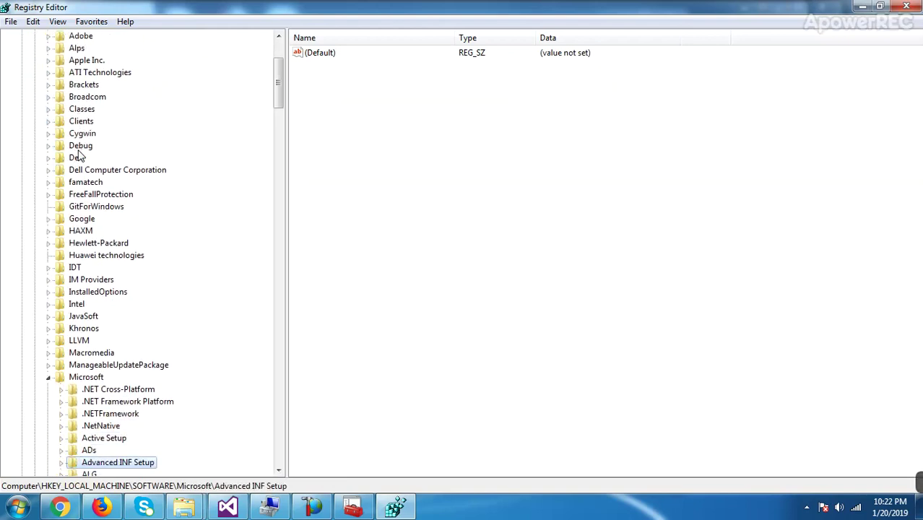
pyautogui.press('Down')
pyautogui.press('Down')
pyautogui.press('Down')
pyautogui.press('Down')
pyautogui.press('Down')
pyautogui.press('Down')
pyautogui.press('Down')
pyautogui.press('Down')
pyautogui.press('Down')
pyautogui.press('Down')
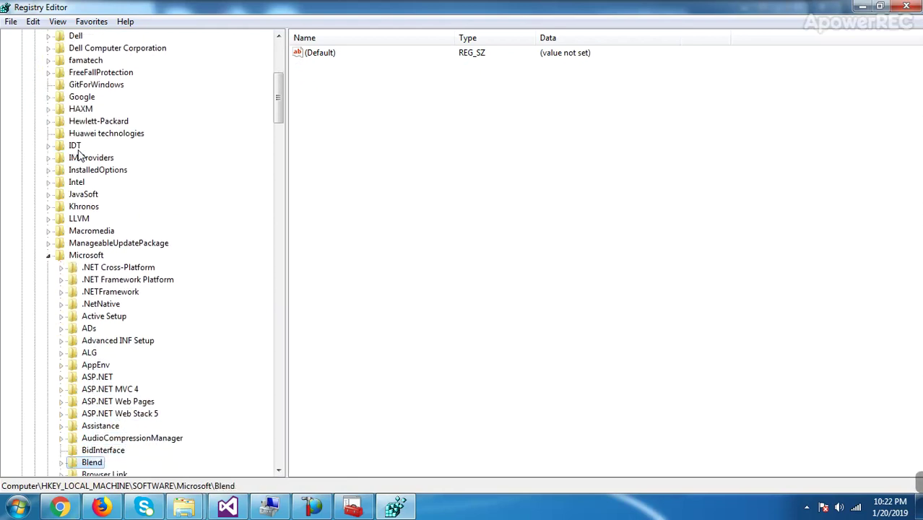
# - Go down through Windows to Windows Error Reporting and expand LocalDumps to show MemLeakTest.exe
pyautogui.press('Down')
pyautogui.press('Down')
pyautogui.press('w')
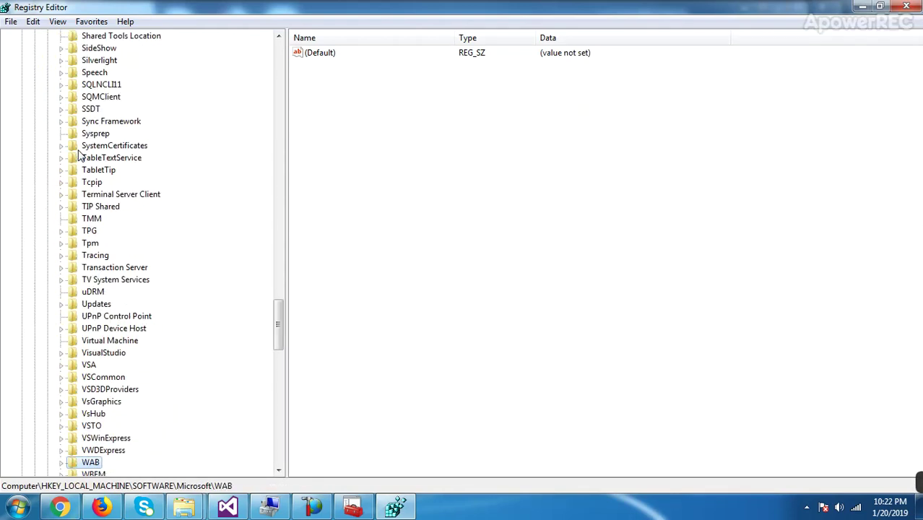
pyautogui.press('Down')
pyautogui.press('Down')
pyautogui.press('Down')
pyautogui.press('Down')
pyautogui.press('Down')
pyautogui.press('Right')
pyautogui.press('Down')
pyautogui.press('Down')
pyautogui.press('Down')
pyautogui.press('Down')
pyautogui.press('Down')
pyautogui.press('Down')
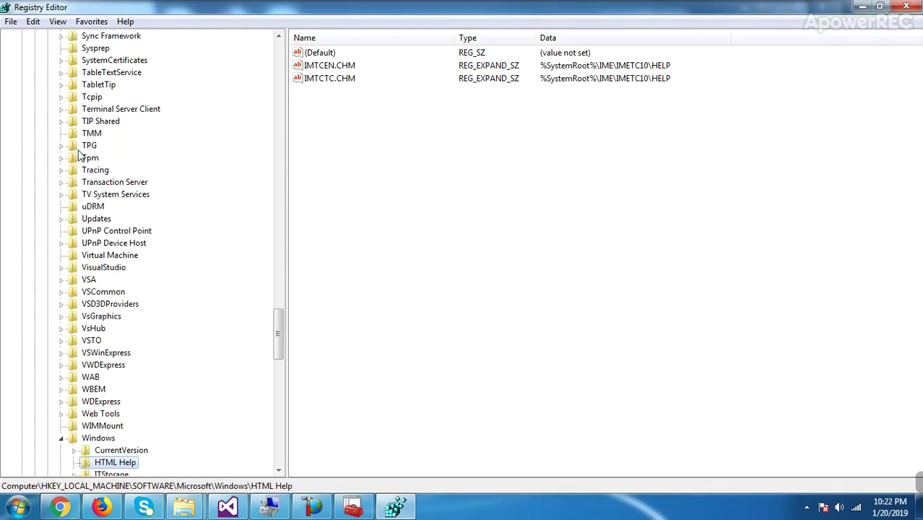
pyautogui.press('Down')
pyautogui.press('Down')
pyautogui.press('Right')
pyautogui.press('Down')
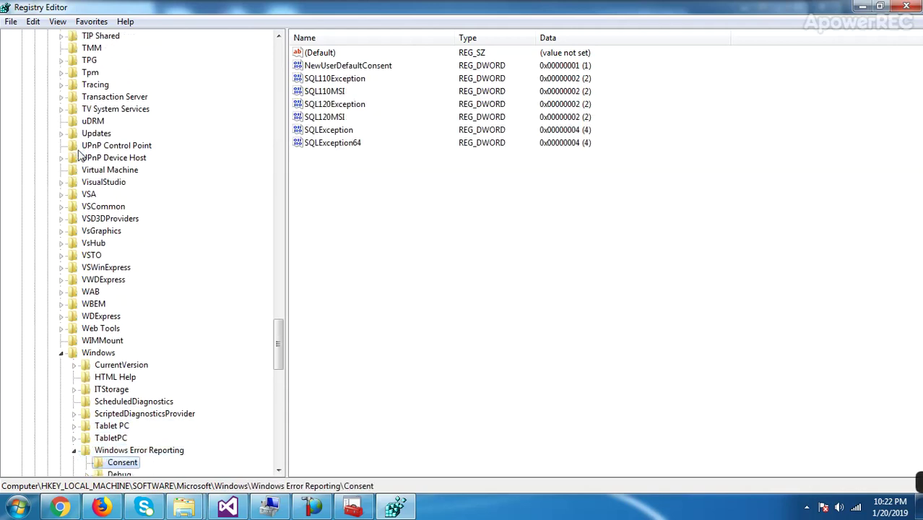
pyautogui.press('Left')
pyautogui.press('Down')
pyautogui.press('Down')
pyautogui.press('Down')
pyautogui.press('Up')
pyautogui.press('Up')
pyautogui.press('Down')
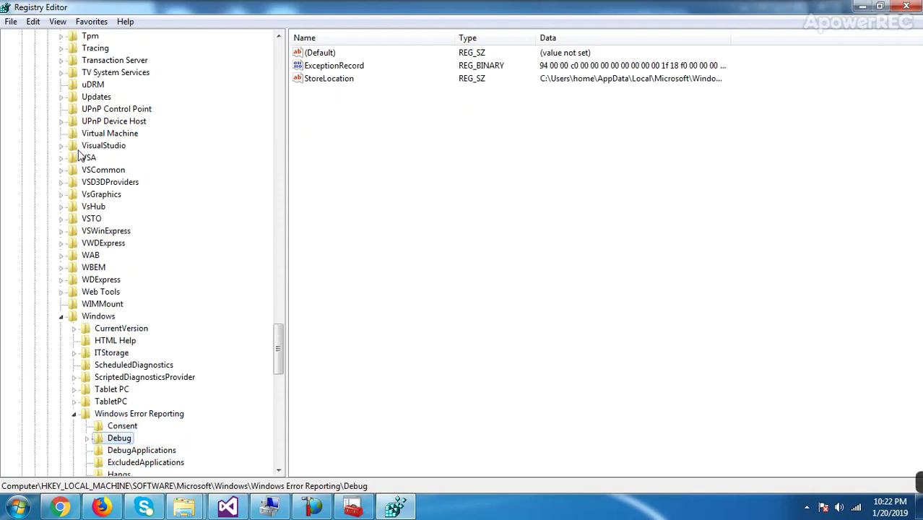
pyautogui.press('Down')
pyautogui.press('Down')
pyautogui.press('Down')
pyautogui.press('Down')
pyautogui.press('Down')
pyautogui.press('Down')
pyautogui.press('Right')
pyautogui.press('Down')
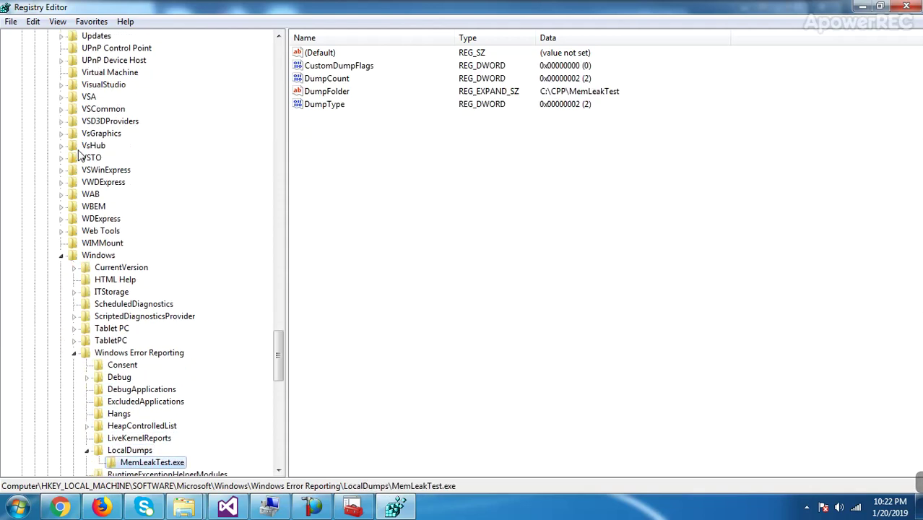
pyautogui.press('Left')
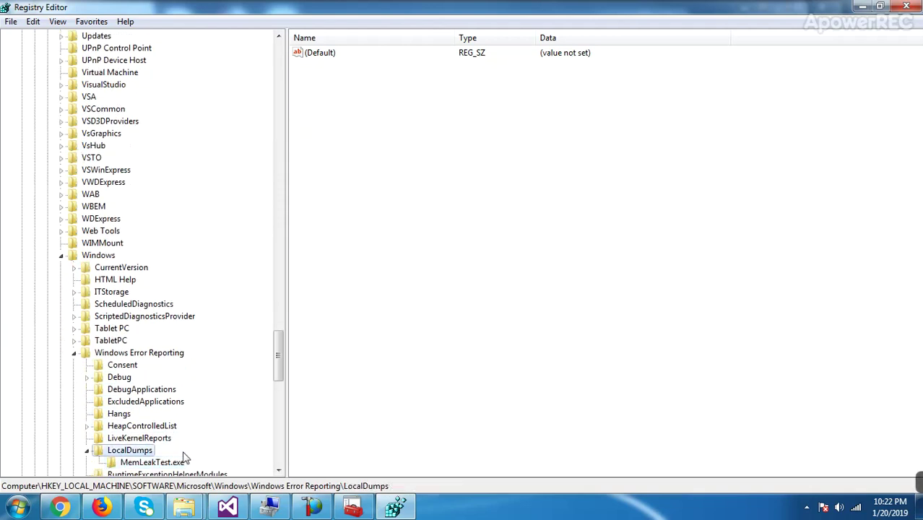
# - Create a subkey named New Key #1 under Windows Error Reporting
pyautogui.scroll(-6, 273, 372)
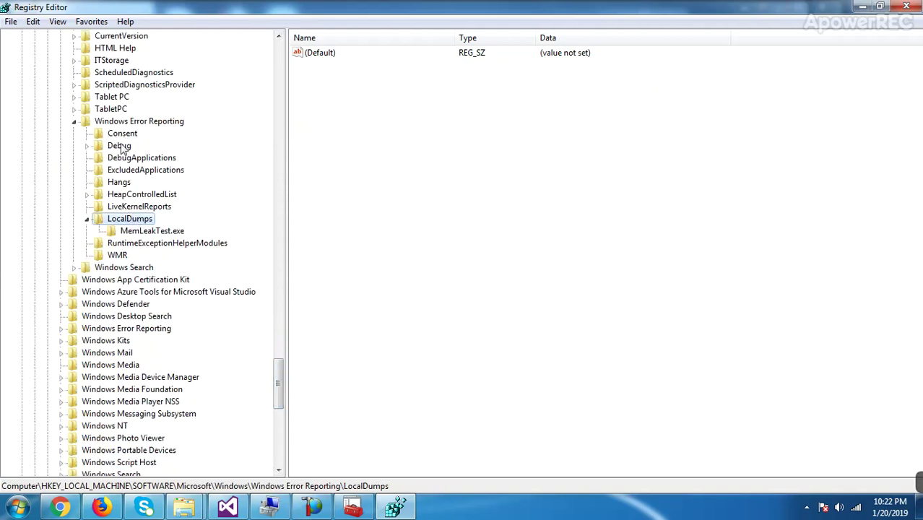
pyautogui.click(121, 123)
pyautogui.rightClick(122, 123)
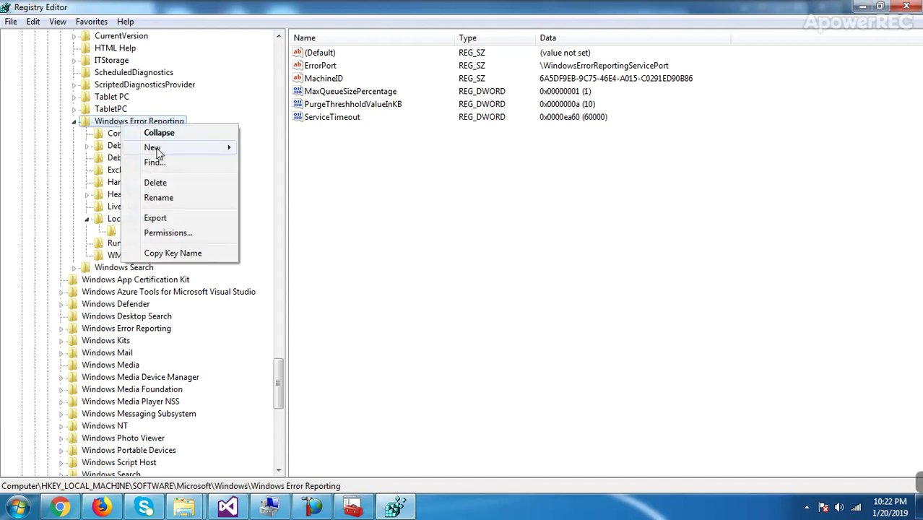
pyautogui.moveTo(159, 148)
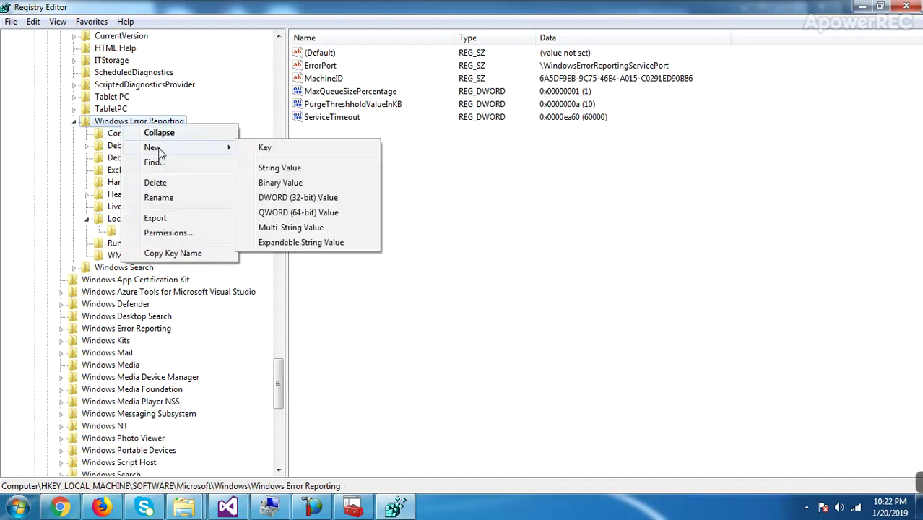
pyautogui.click(267, 149)
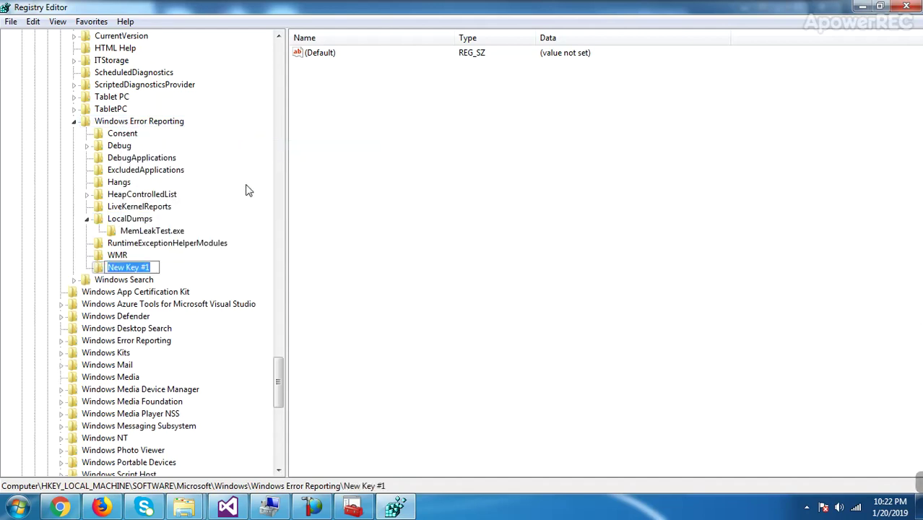
pyautogui.press('Return')
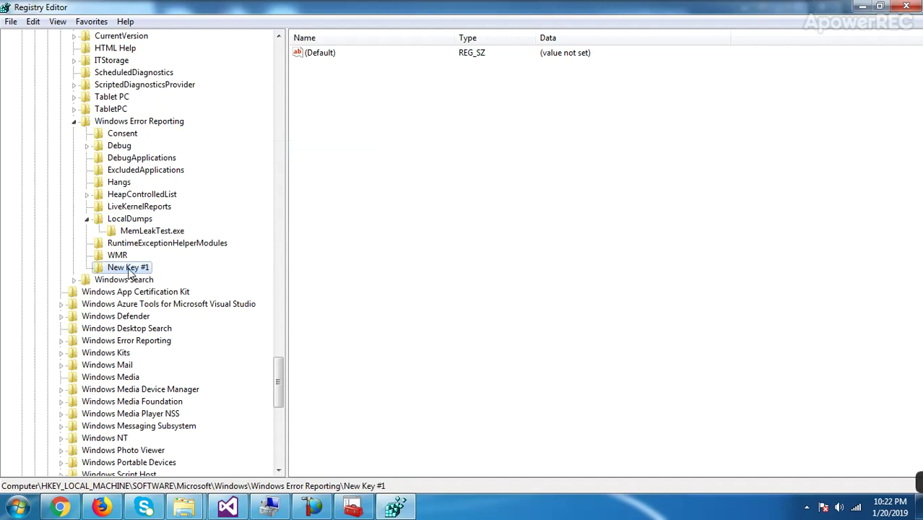
# - Delete New Key #1 and select the LocalDumps\MemLeakTest.exe key to show its values
pyautogui.rightClick(131, 270)
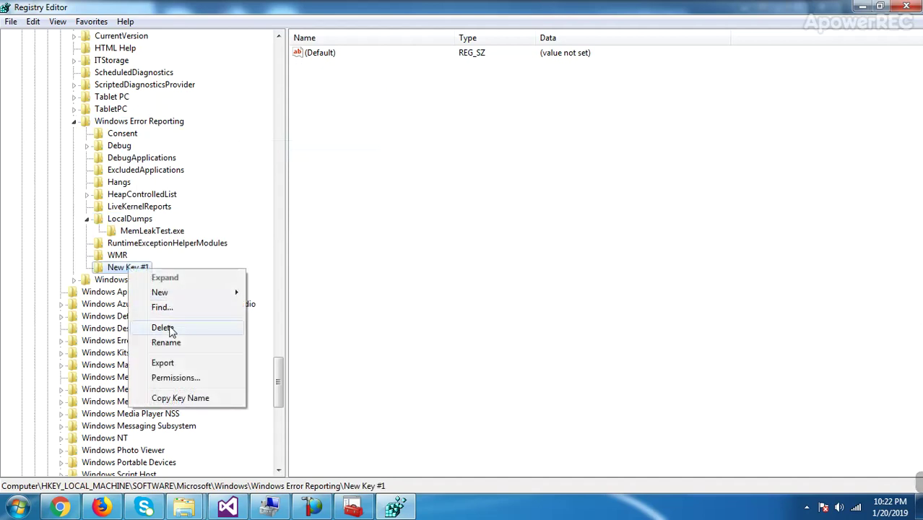
pyautogui.click(170, 328)
pyautogui.click(523, 252)
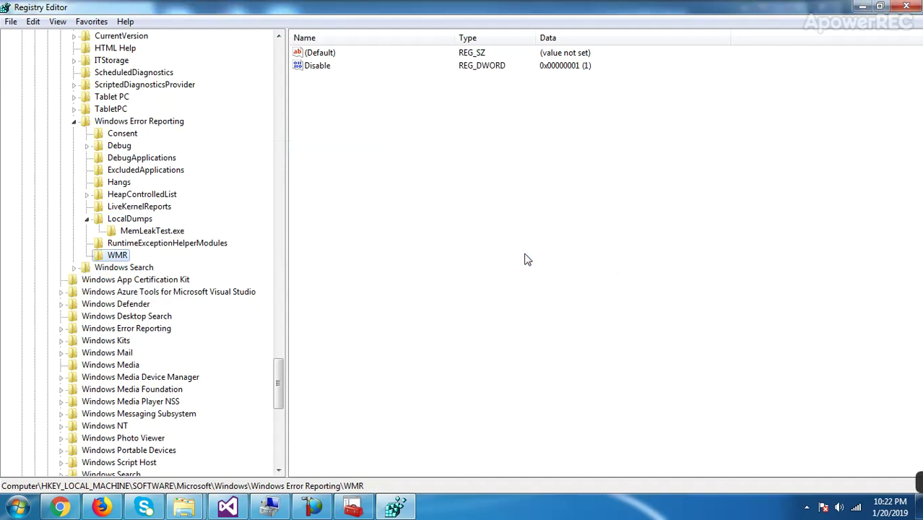
pyautogui.click(127, 221)
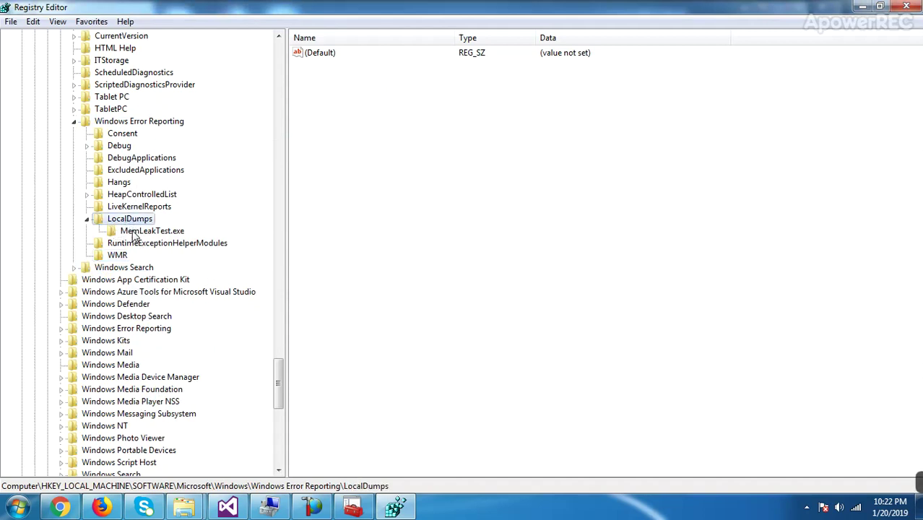
pyautogui.click(144, 234)
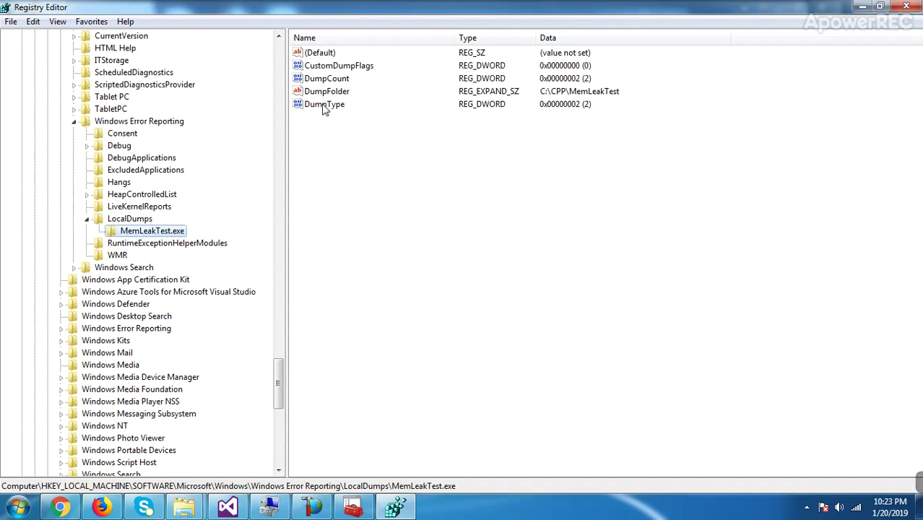
# - Review the (Default), CustomDumpFlags, DumpFolder C:\CPP\MemLeakTest and DumpType 2 values, then close Registry Editor
pyautogui.click(322, 55)
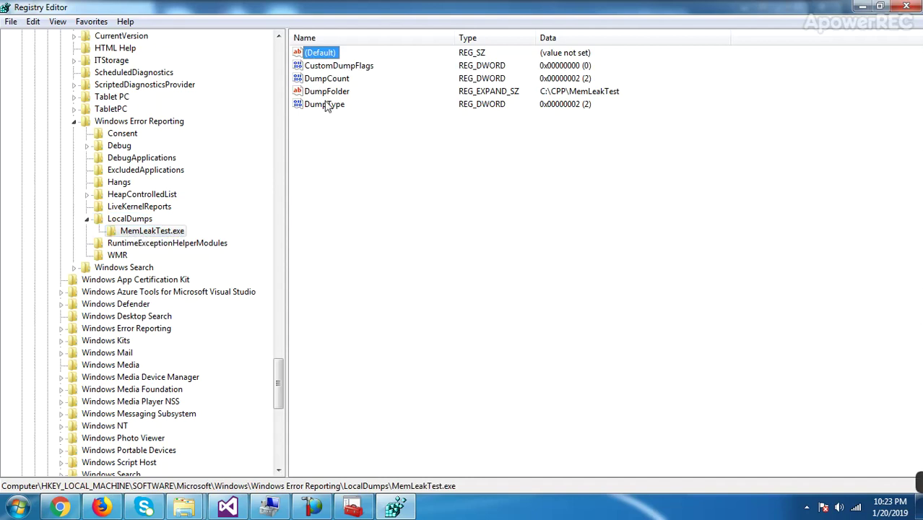
pyautogui.click(324, 66)
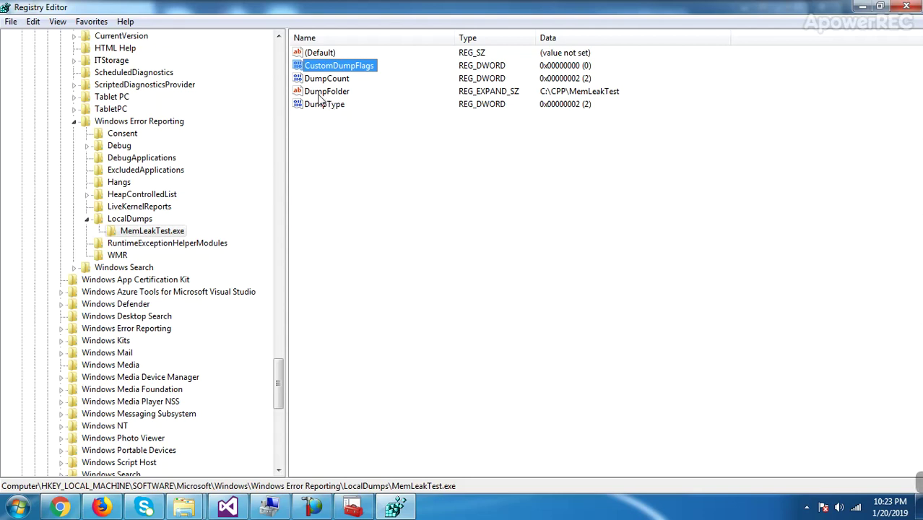
pyautogui.click(320, 94)
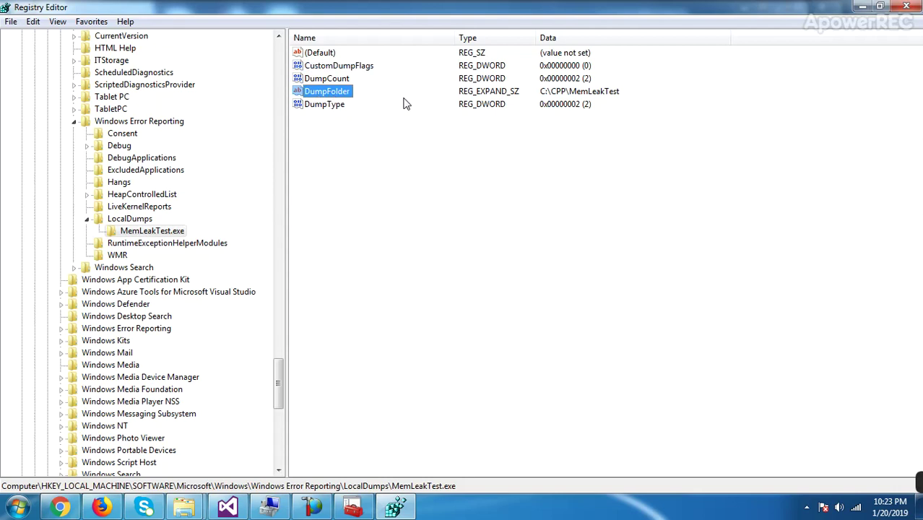
pyautogui.click(559, 98)
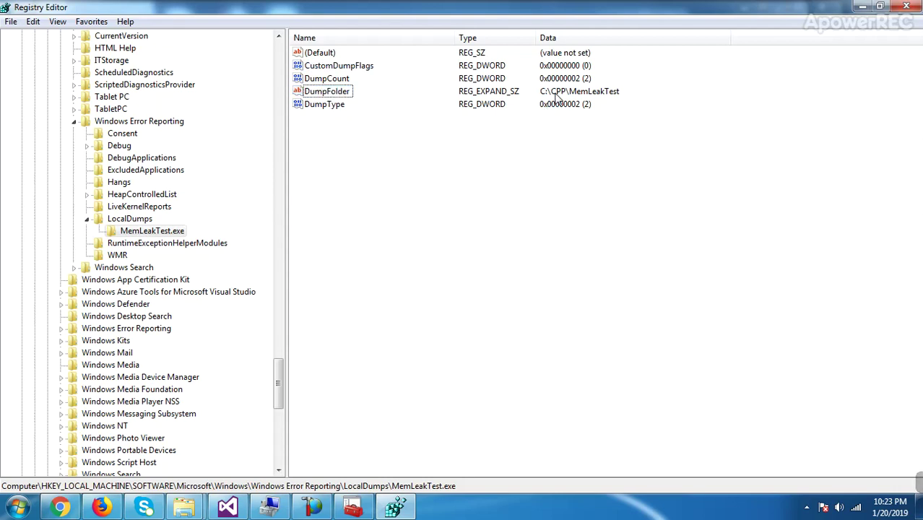
pyautogui.click(328, 106)
pyautogui.click(572, 109)
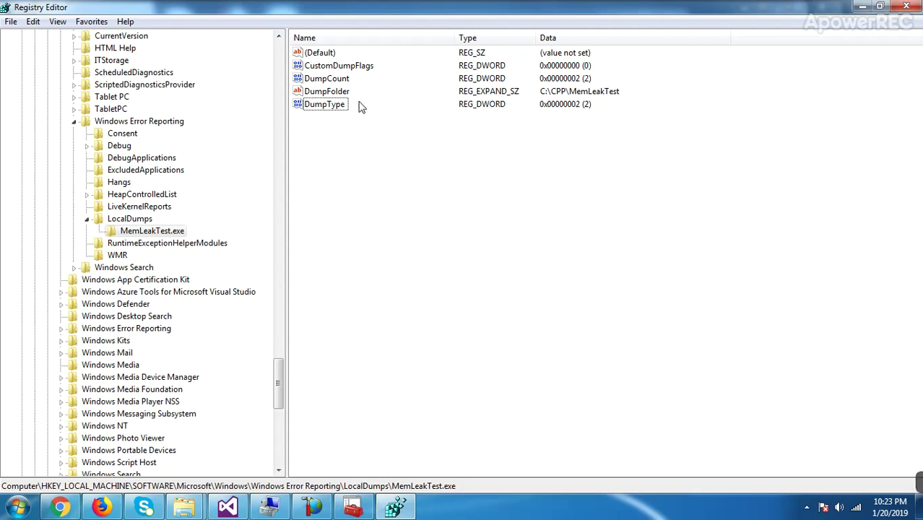
pyautogui.click(908, 6)
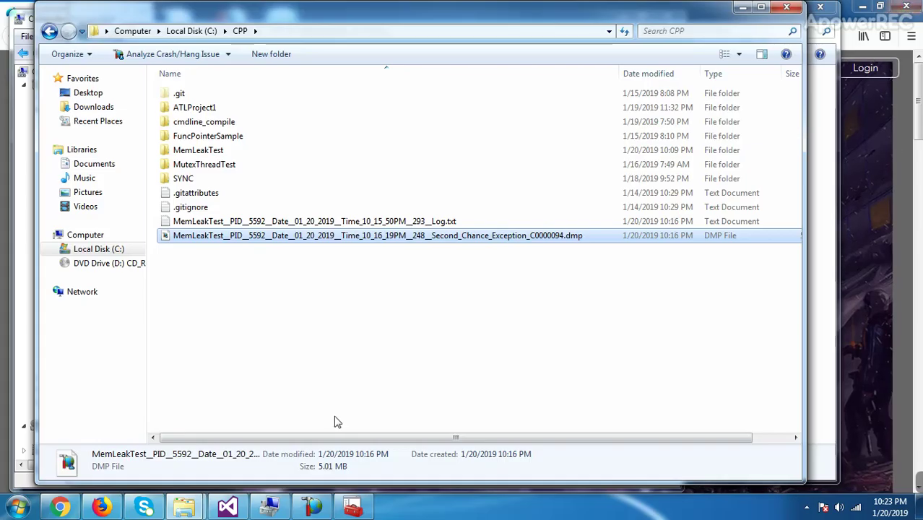